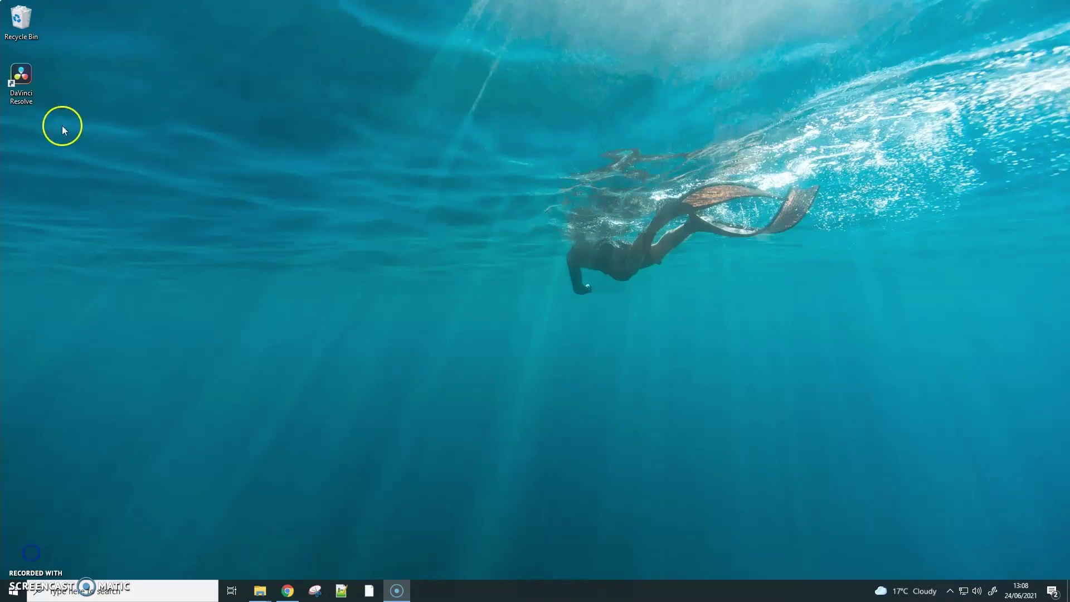
Launch Resolve and back up the Local Database to E:\Davinci Resolve backup, overwriting the old backup file.
double_click(28, 78)
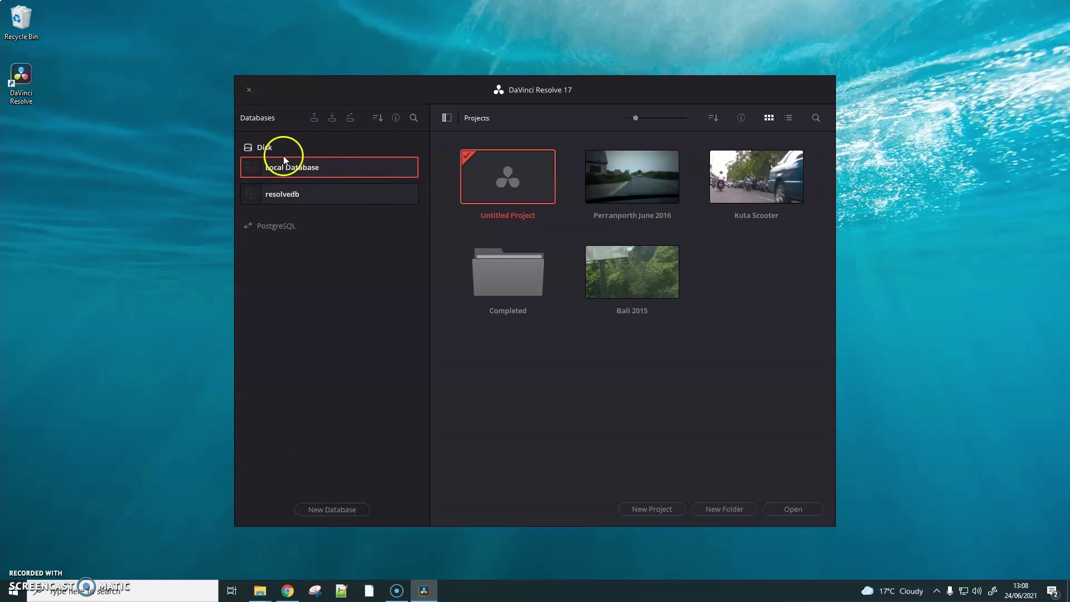
click(314, 120)
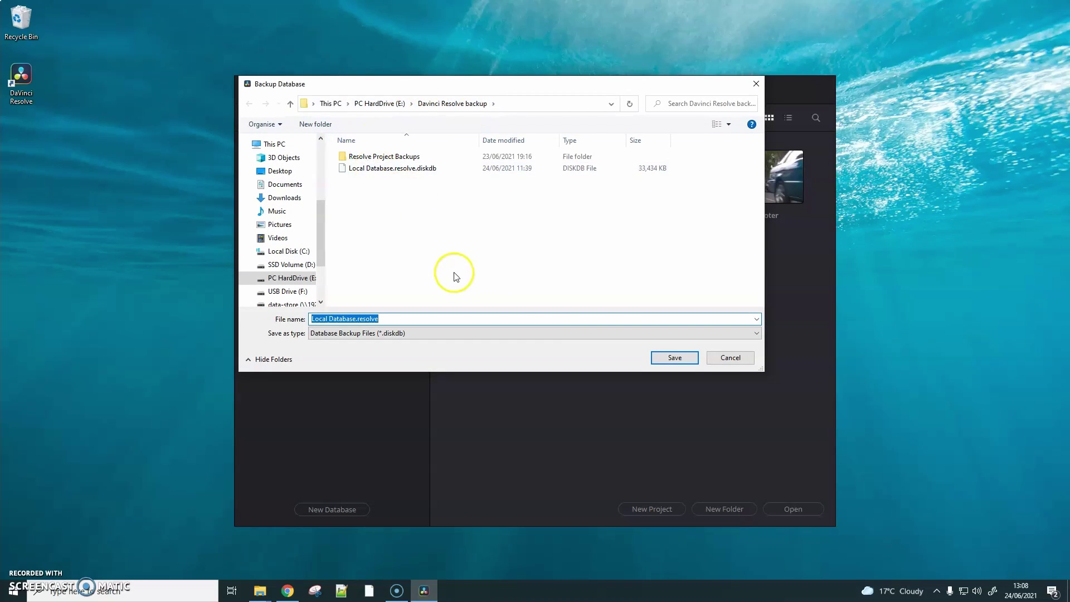
click(668, 361)
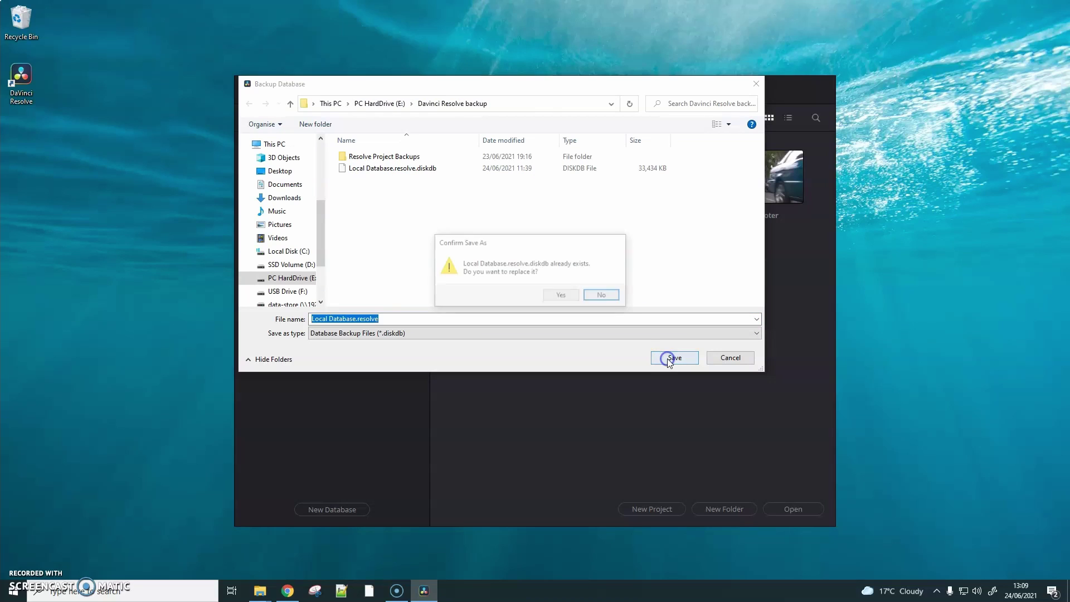
click(562, 299)
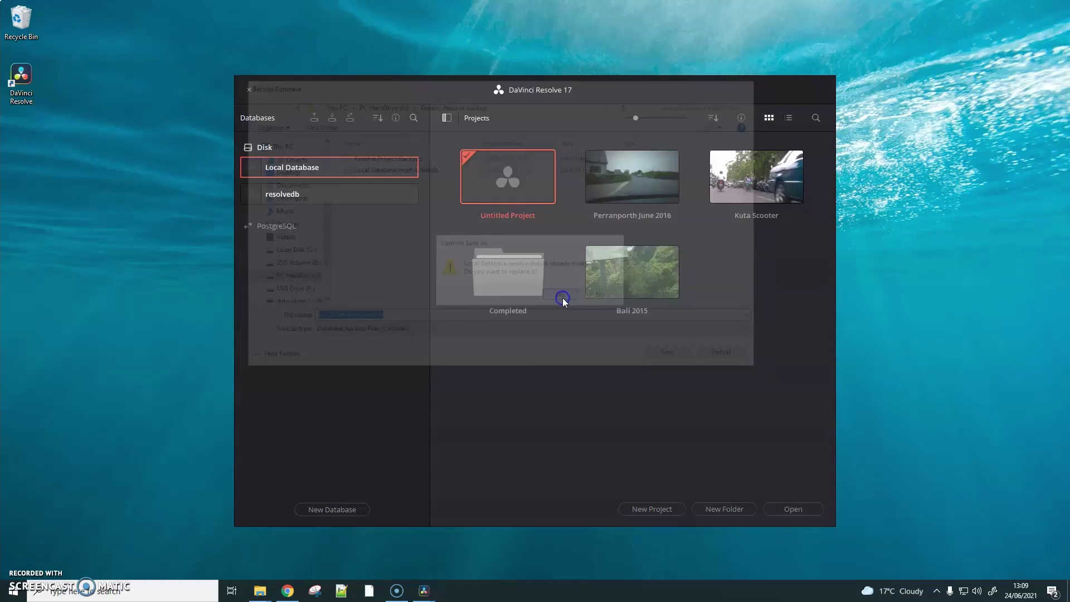
click(633, 339)
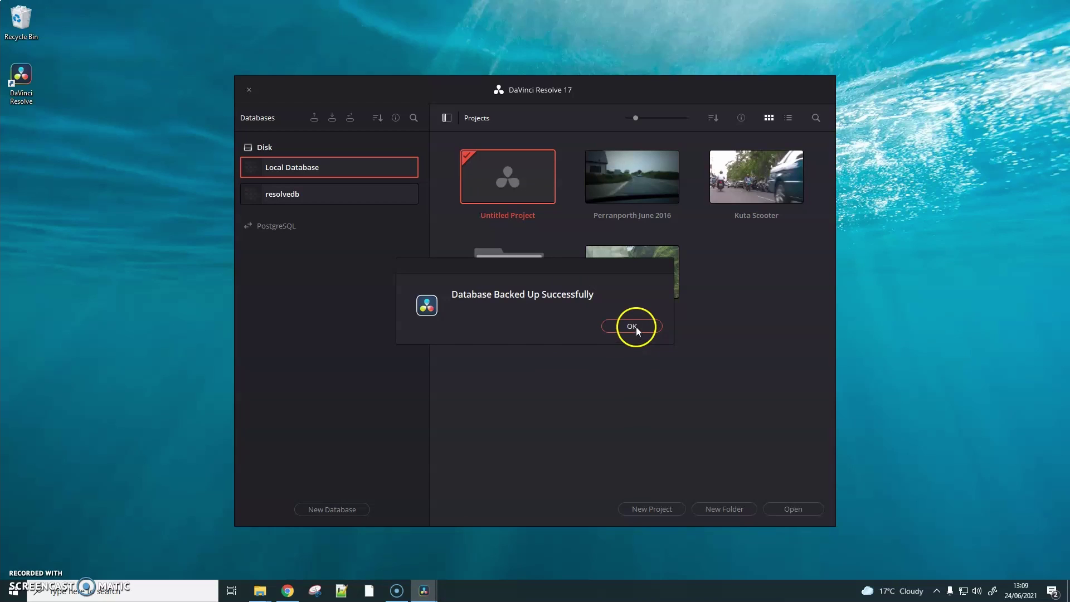
click(637, 327)
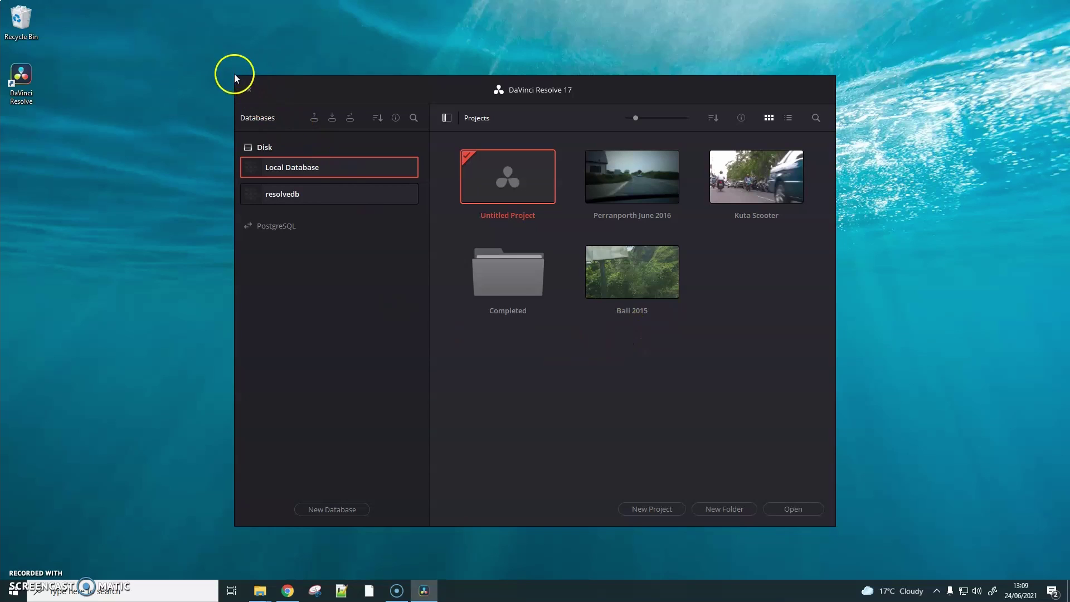
Close Resolve and choose Uninstall for DaVinci Resolve from the Start menu's Blackmagic Design group.
click(249, 89)
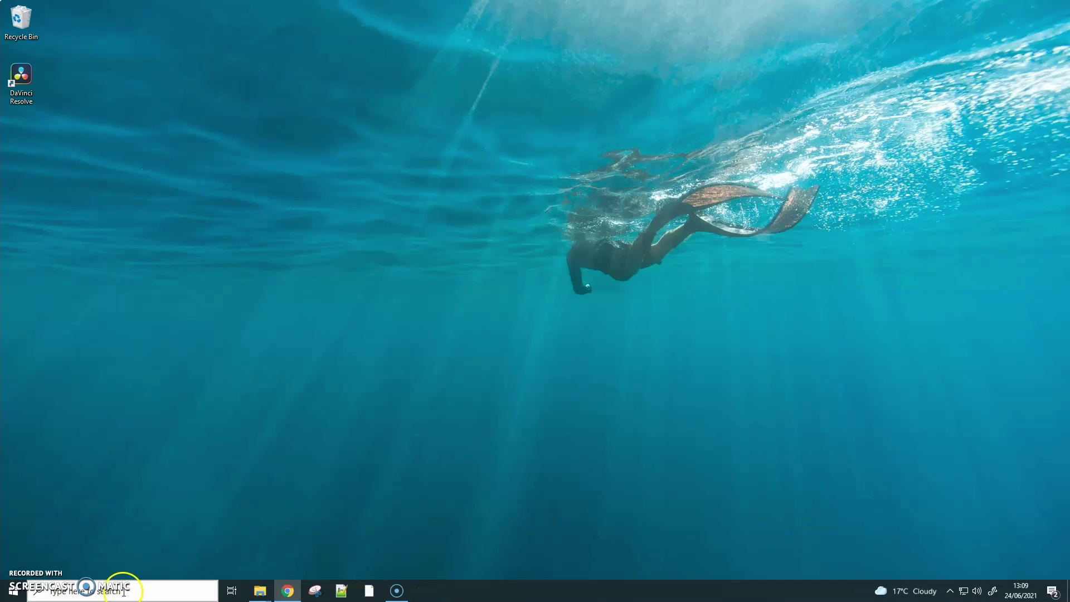
click(14, 590)
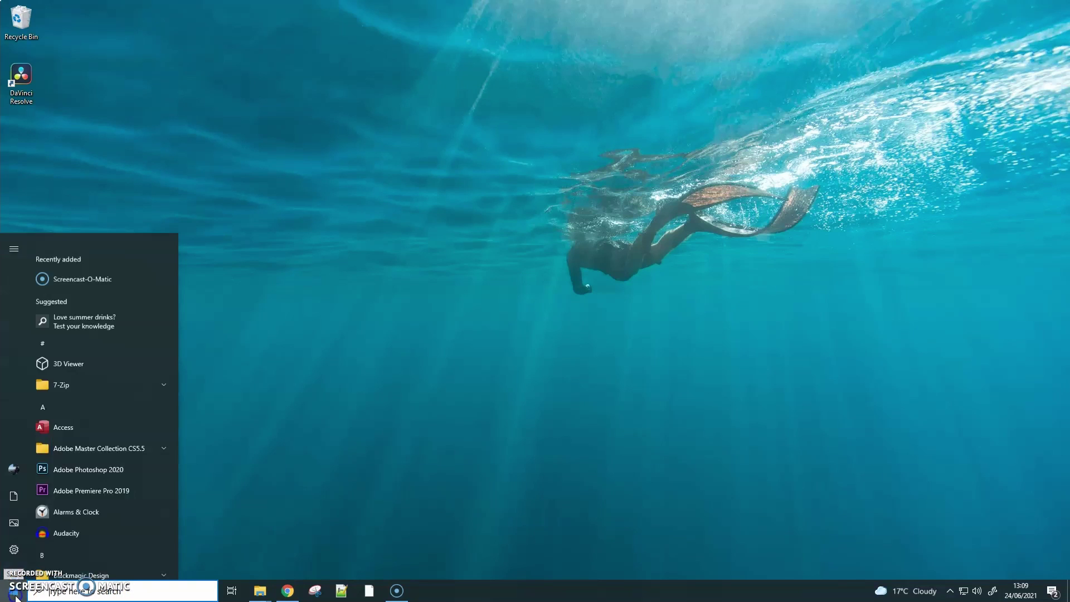
scroll(62, 477, down, 4)
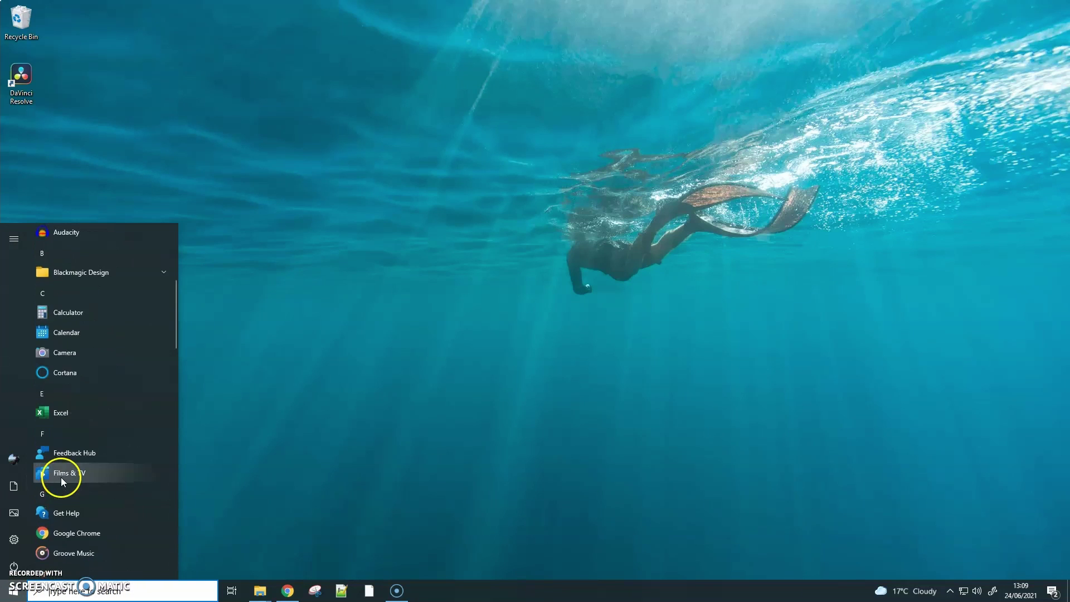
click(99, 275)
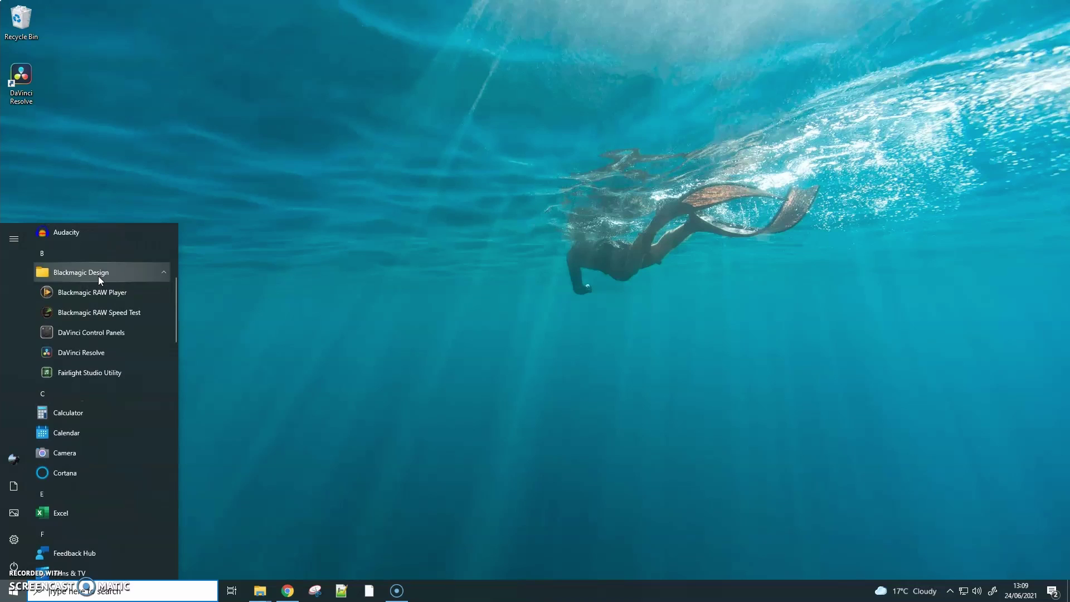
right_click(76, 355)
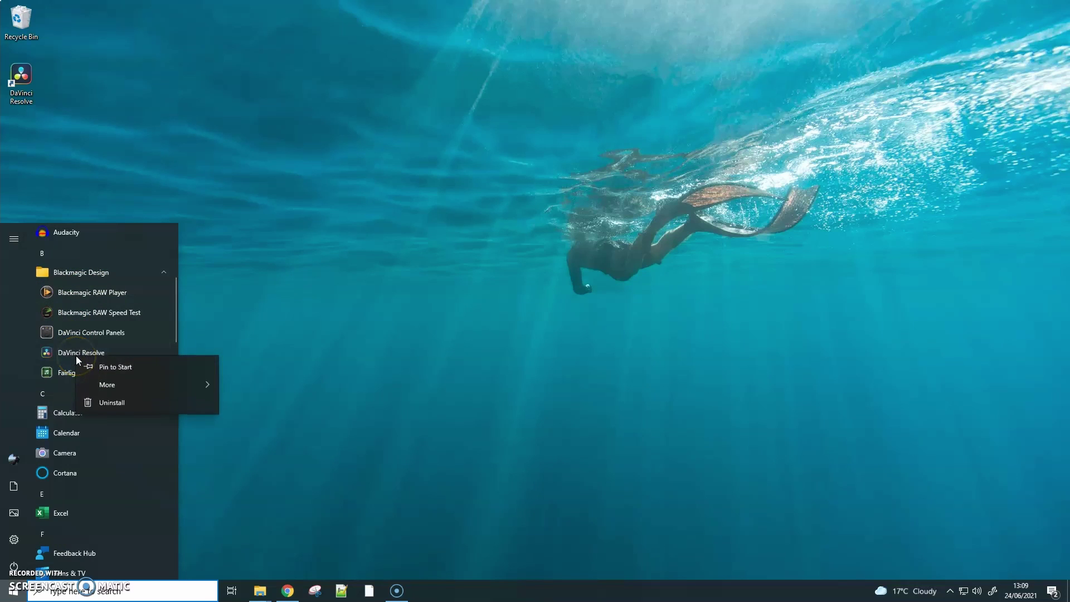
click(97, 406)
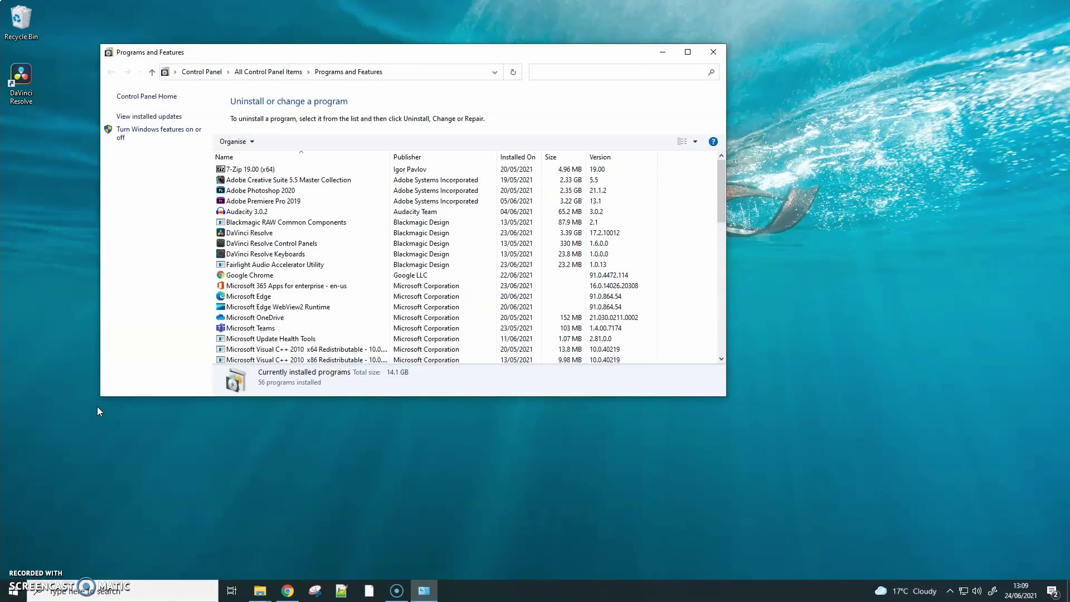
Remove DaVinci Resolve 17.2 in Programs and Features, then close the programs list.
click(246, 233)
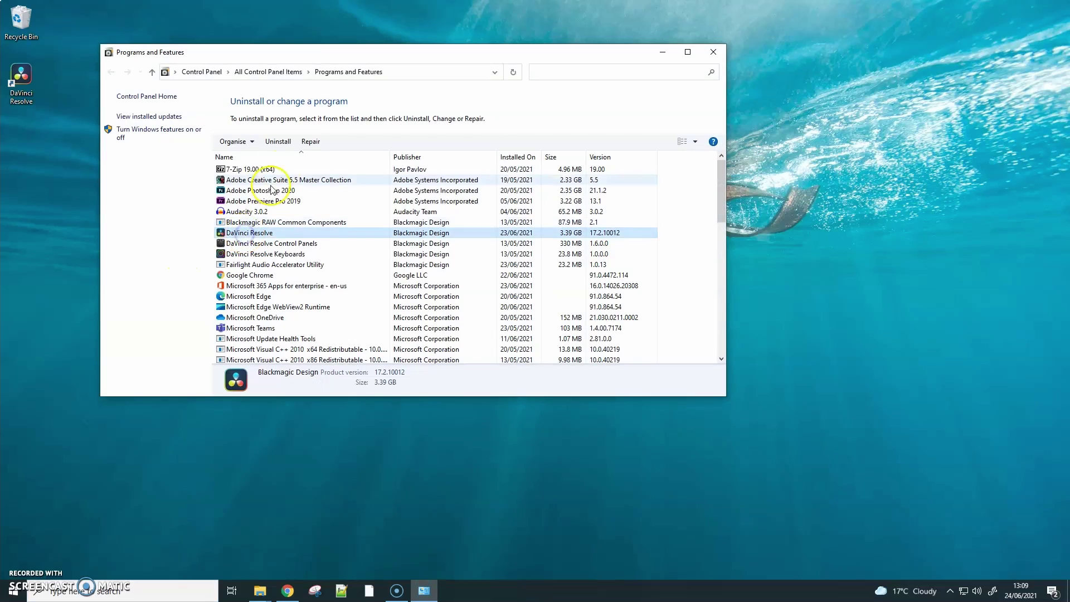
click(276, 141)
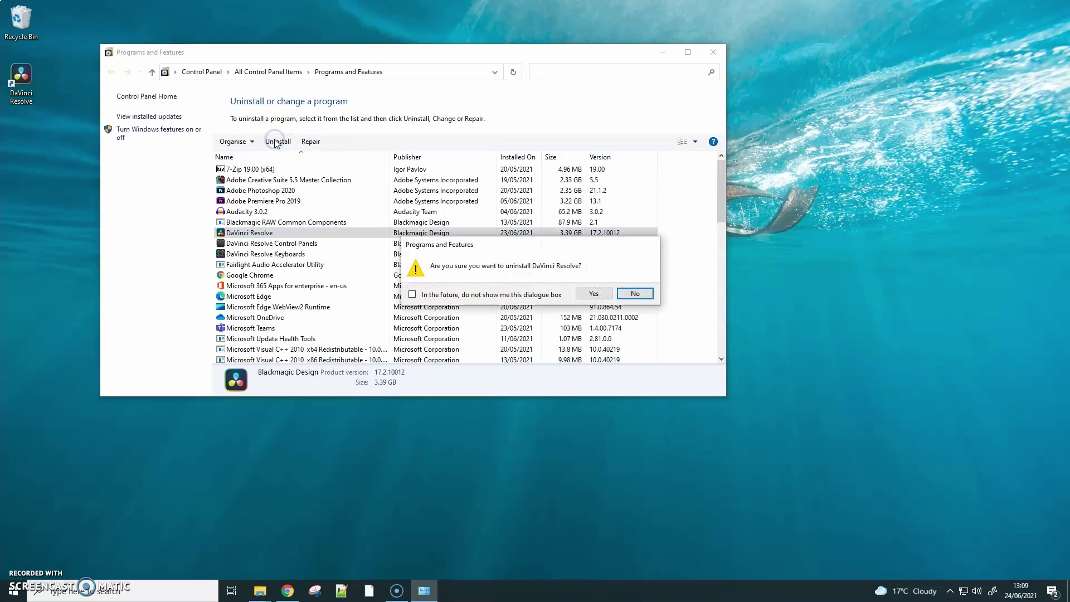
click(594, 294)
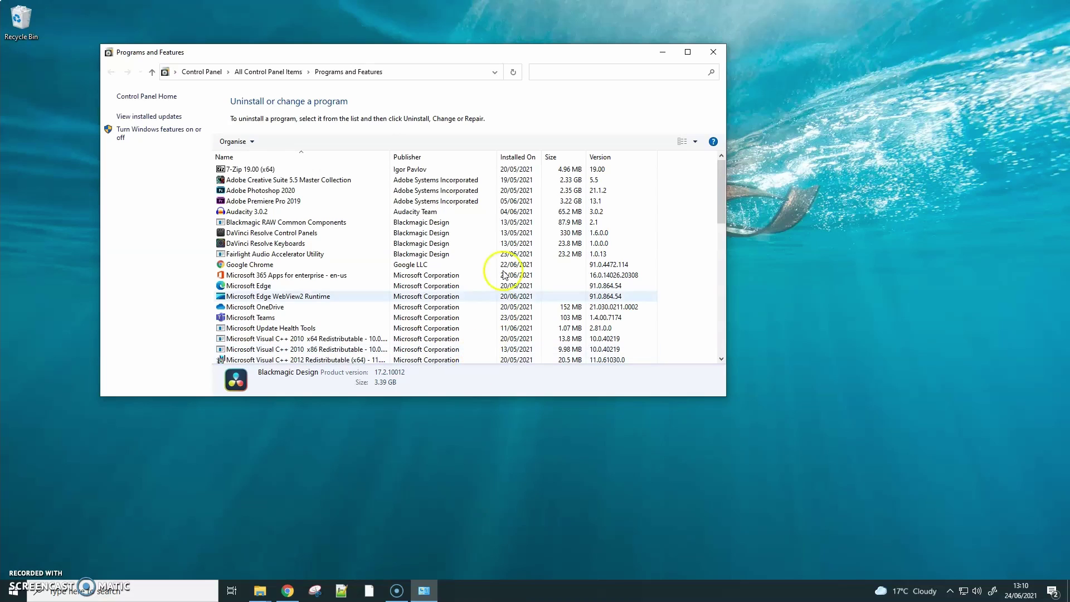
click(711, 54)
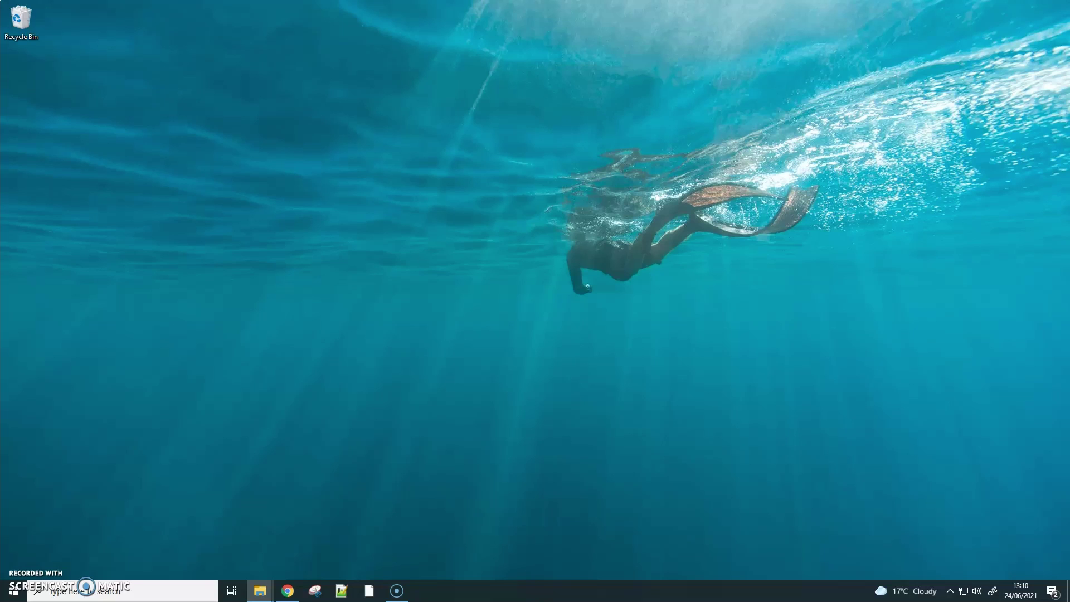
Run the DaVinci Resolve Studio 17.2.1 installer and install its required components.
drag(1069, 133, 537, 96)
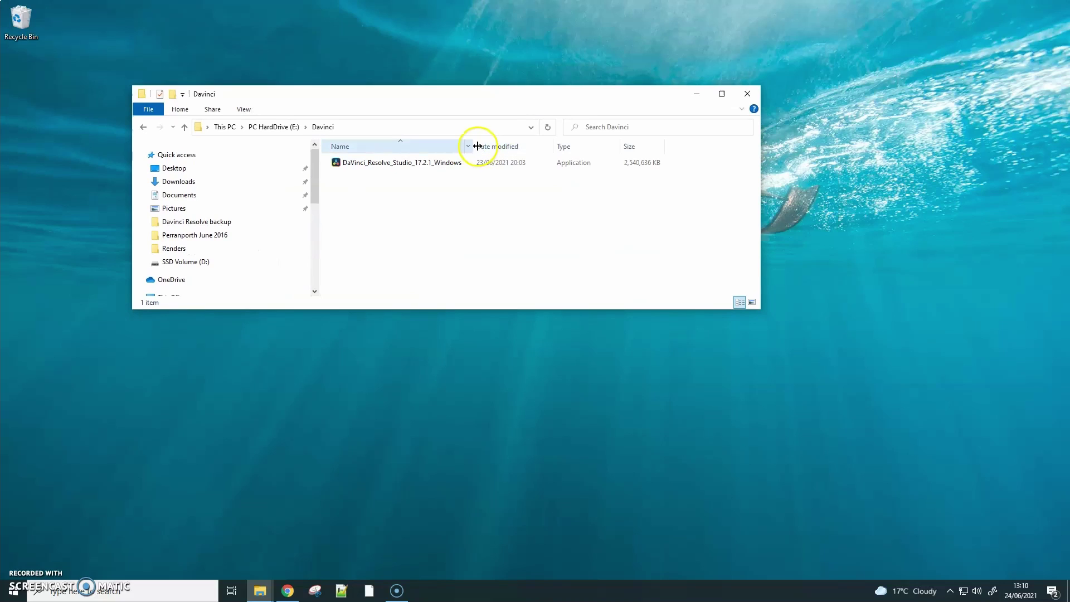
drag(477, 146, 527, 146)
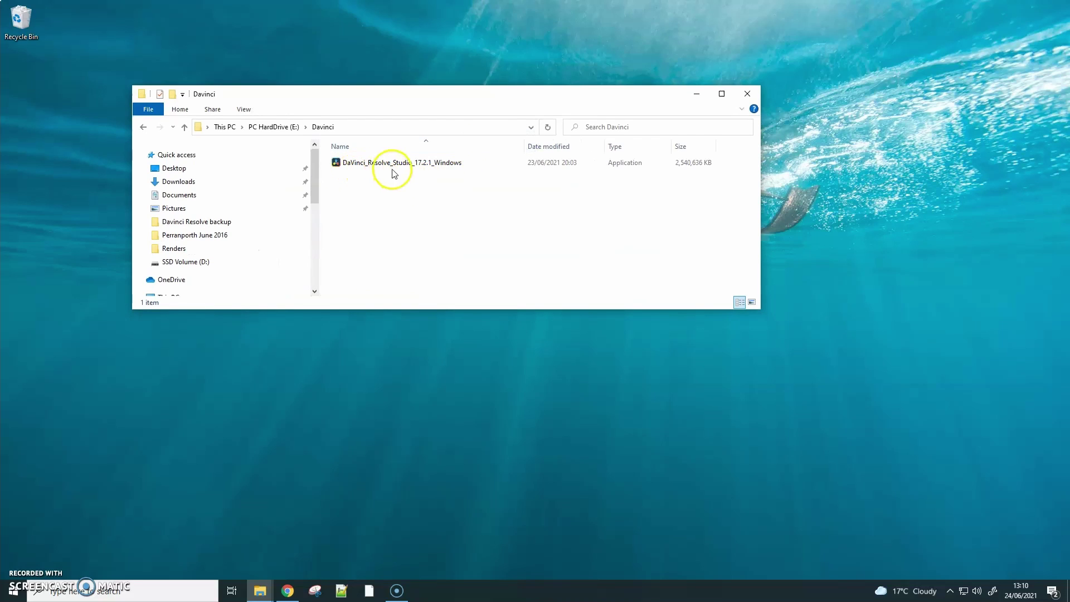
double_click(343, 164)
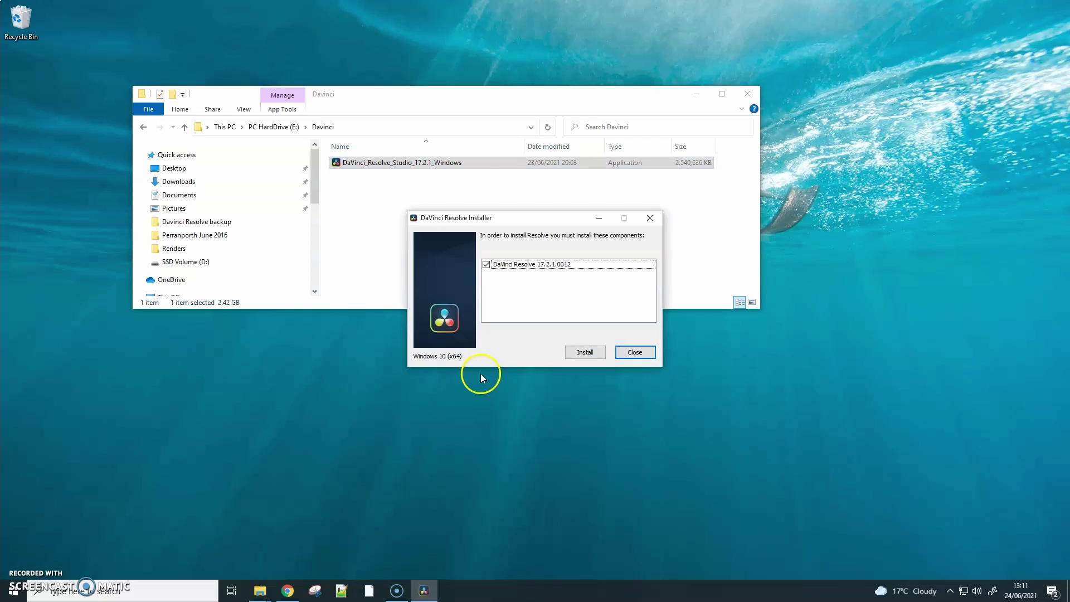
click(585, 353)
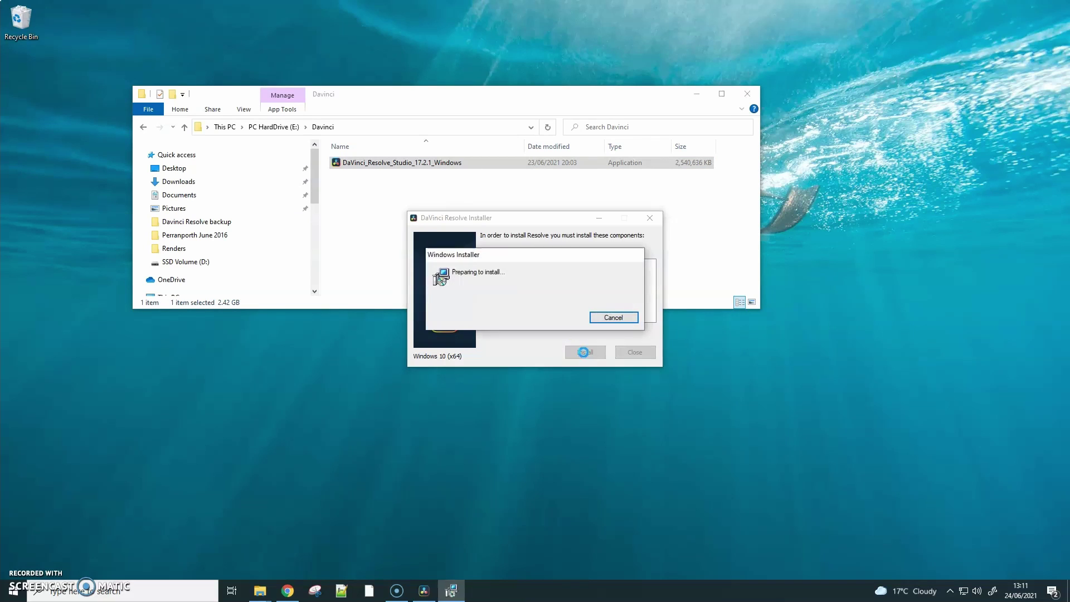
Accept the licence, keep C:\Program Files\Blackmagic Design\DaVinci Resolve as the folder, and start installing.
click(592, 383)
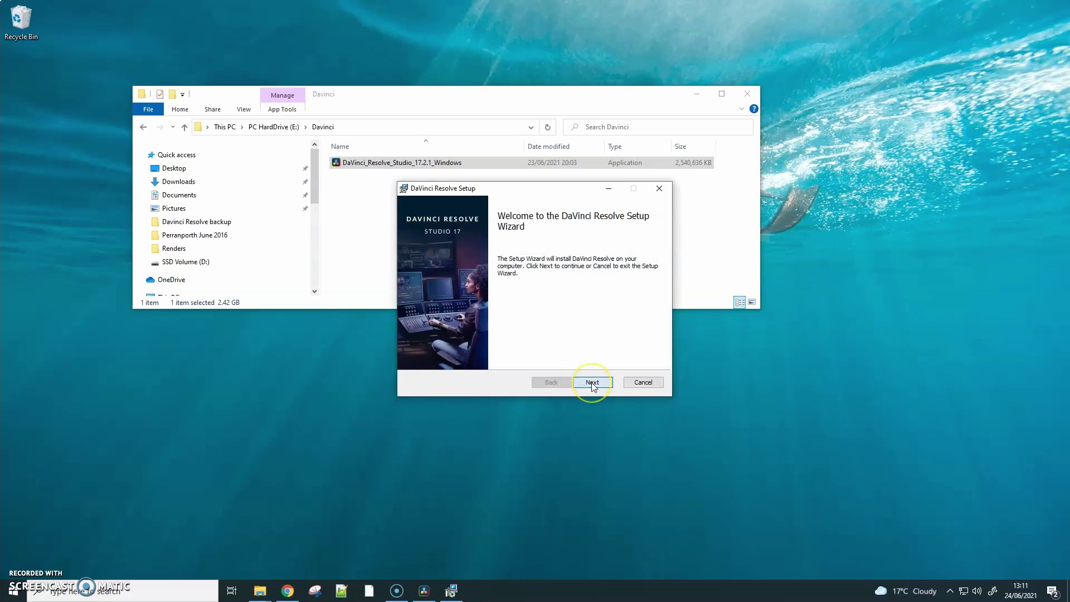
click(415, 355)
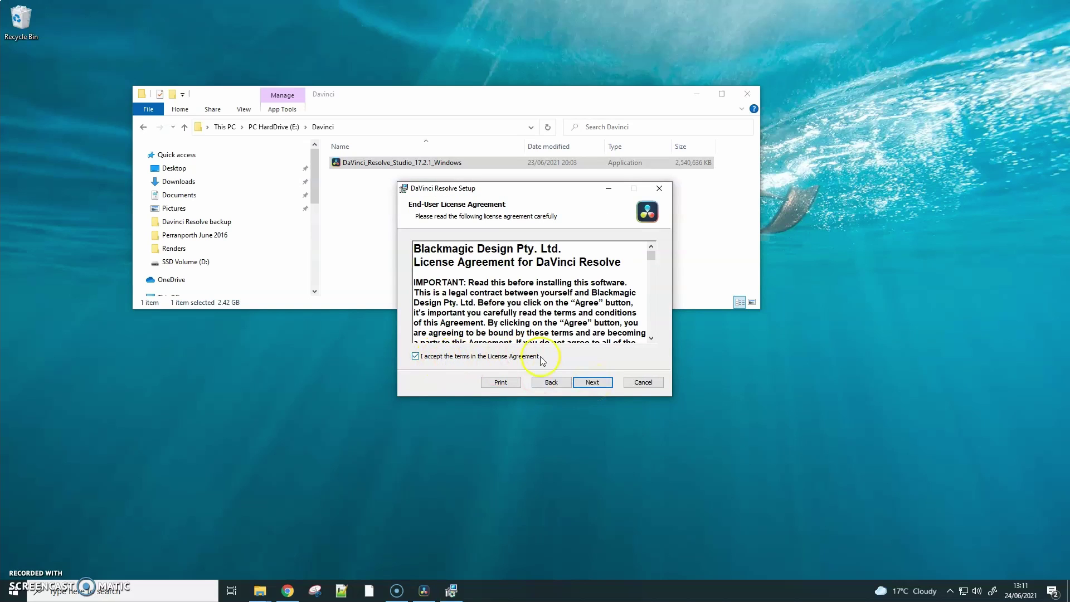
click(590, 384)
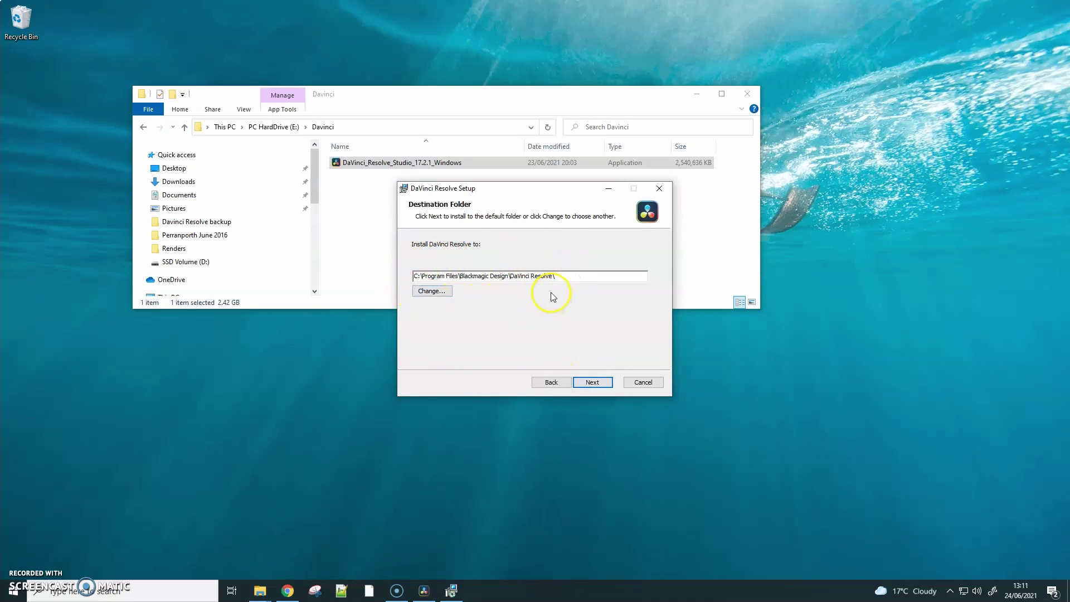
click(591, 383)
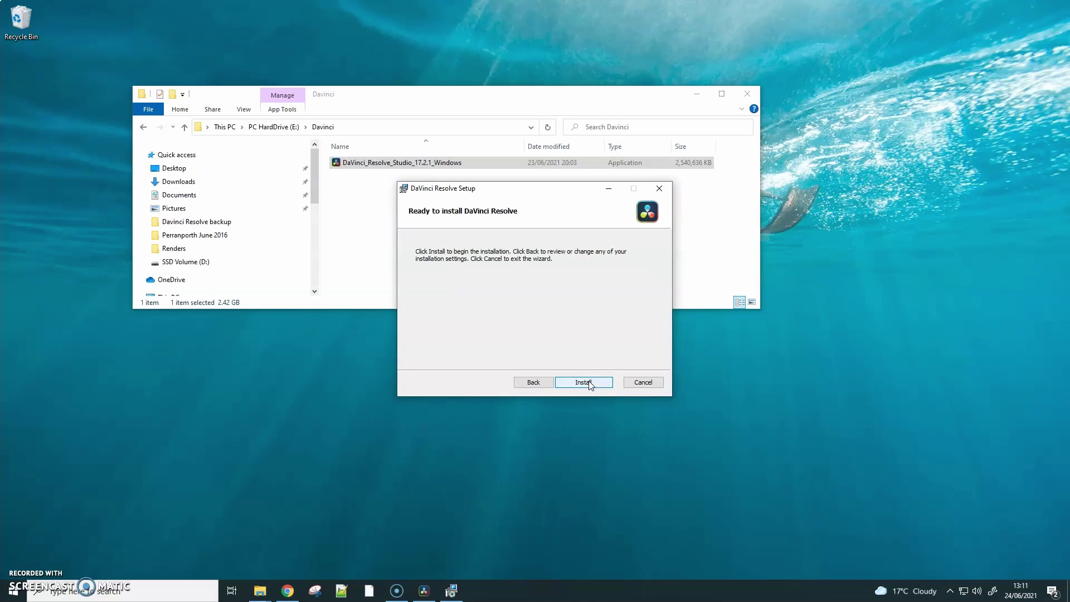
click(588, 382)
Finish the Studio 17.2.1 setup wizard and dismiss the 'Installation complete.' message.
click(585, 356)
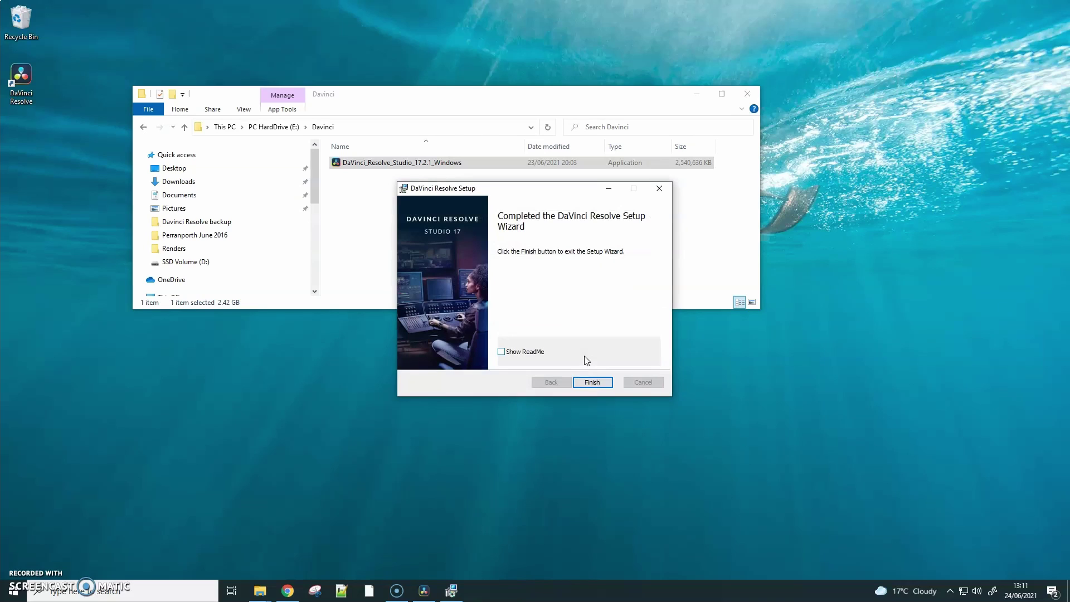
click(589, 379)
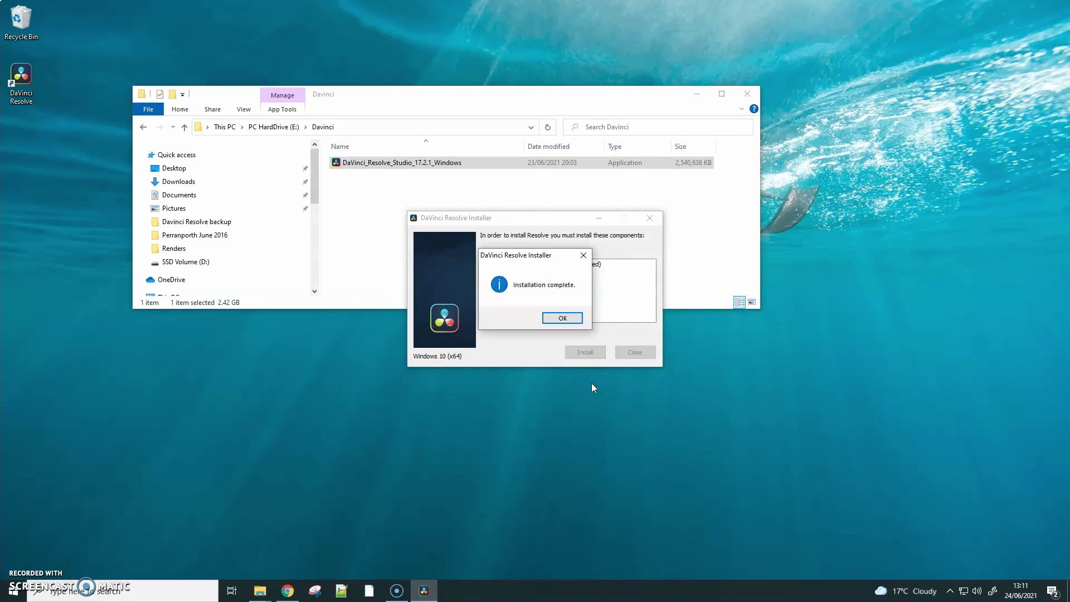
click(560, 317)
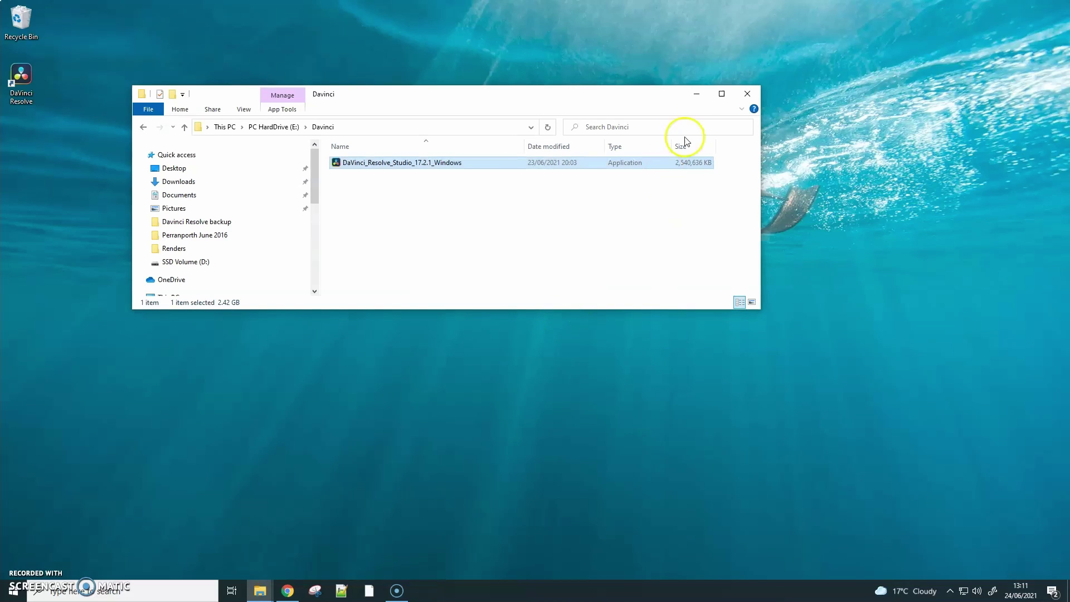
Close the Davinci folder, relaunch Resolve from the desktop, and open the Perranporth June 2016 project.
click(747, 94)
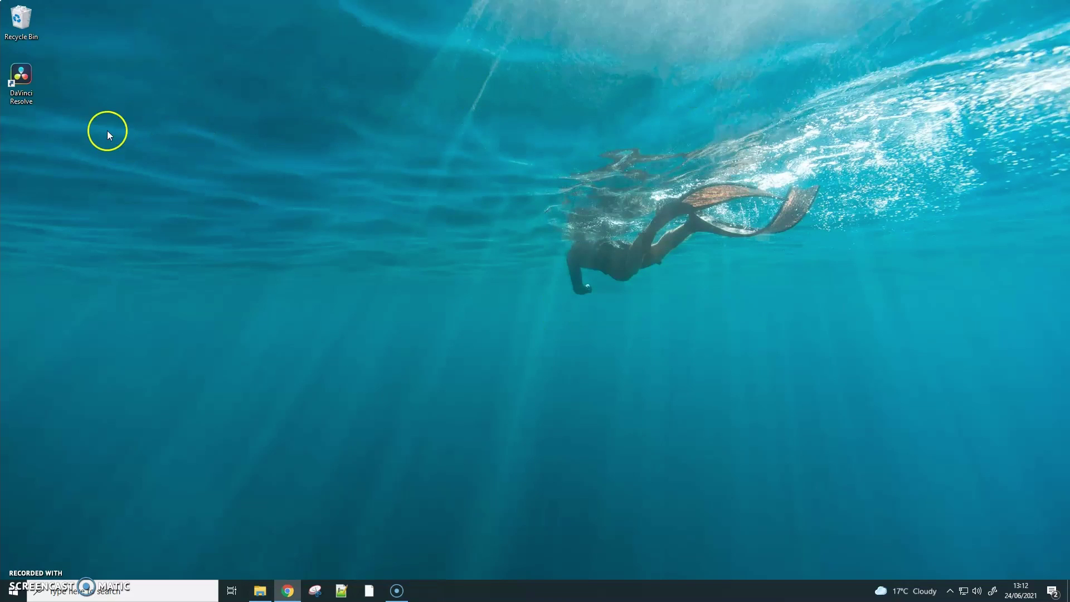
double_click(26, 68)
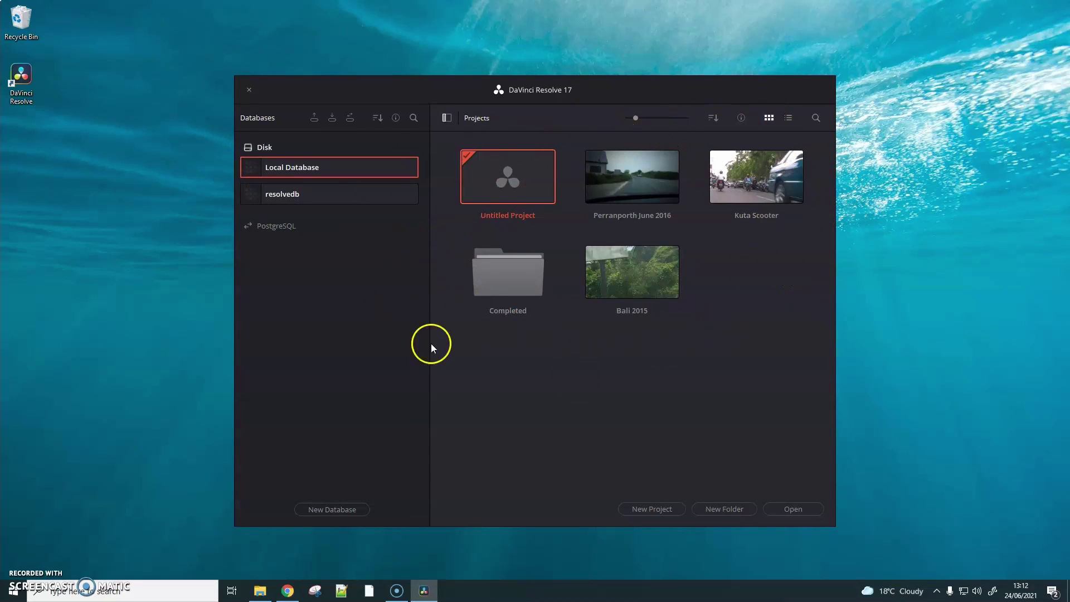
double_click(626, 190)
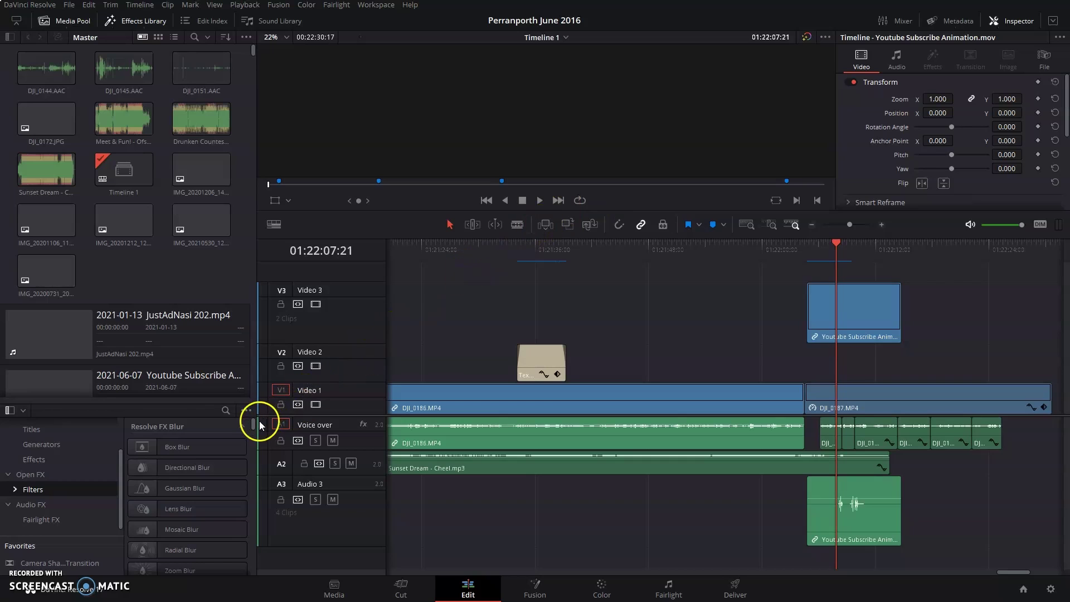
Scroll the Resolve FX list down to the Light, Refine, Revival, Sharpen and Stylize categories.
drag(255, 427, 254, 439)
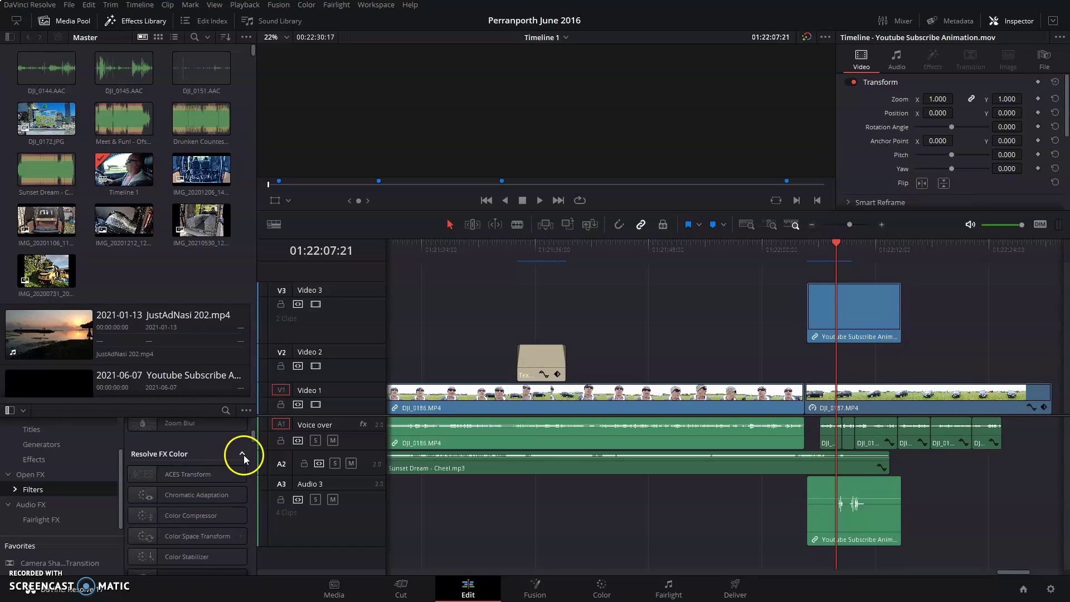
drag(253, 437, 253, 466)
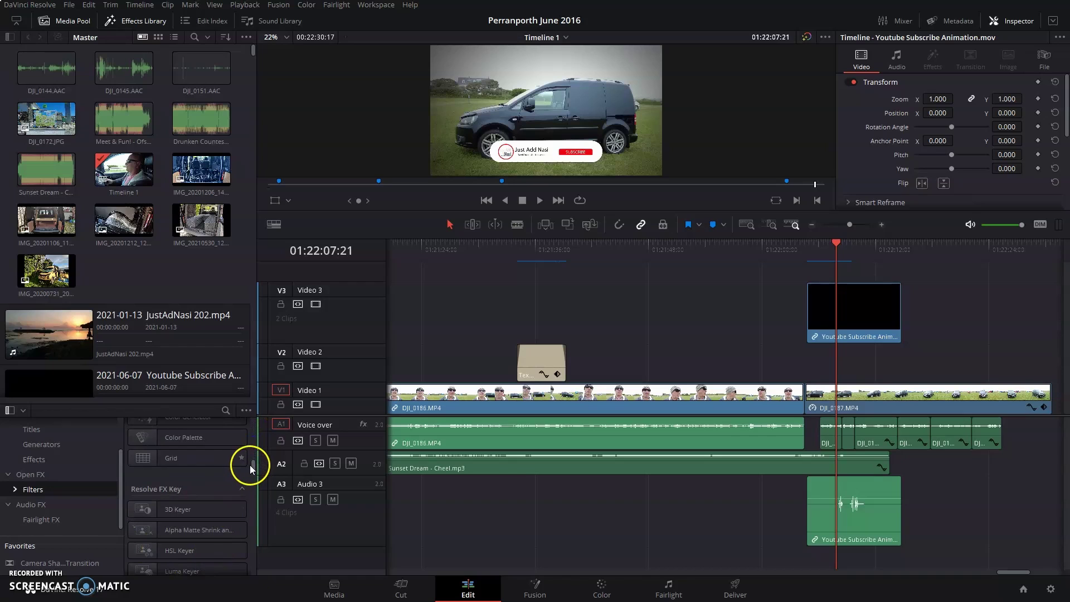
drag(252, 461, 252, 474)
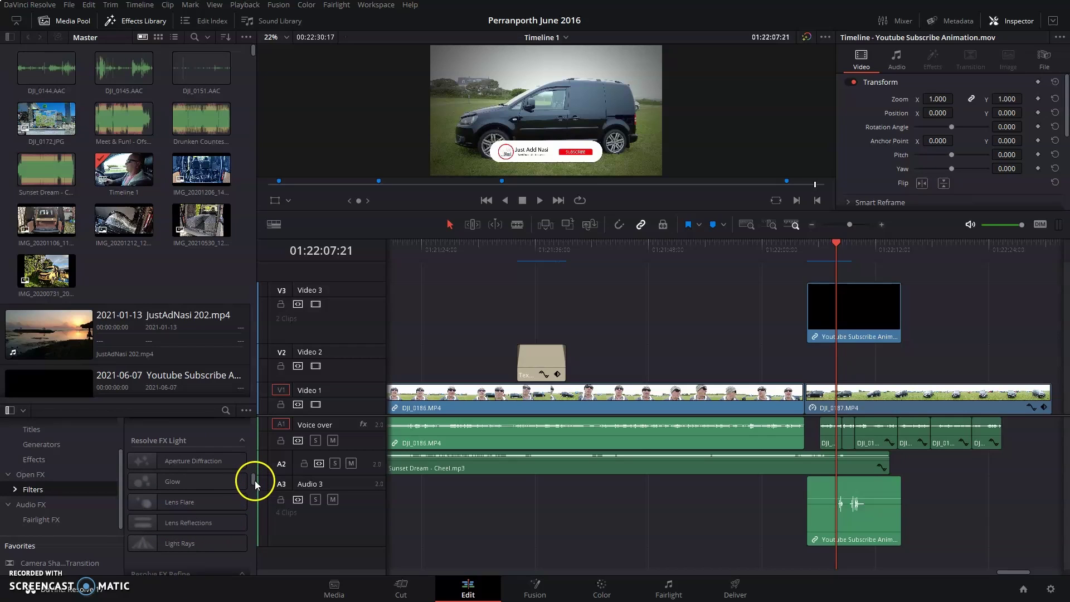
drag(255, 480, 254, 520)
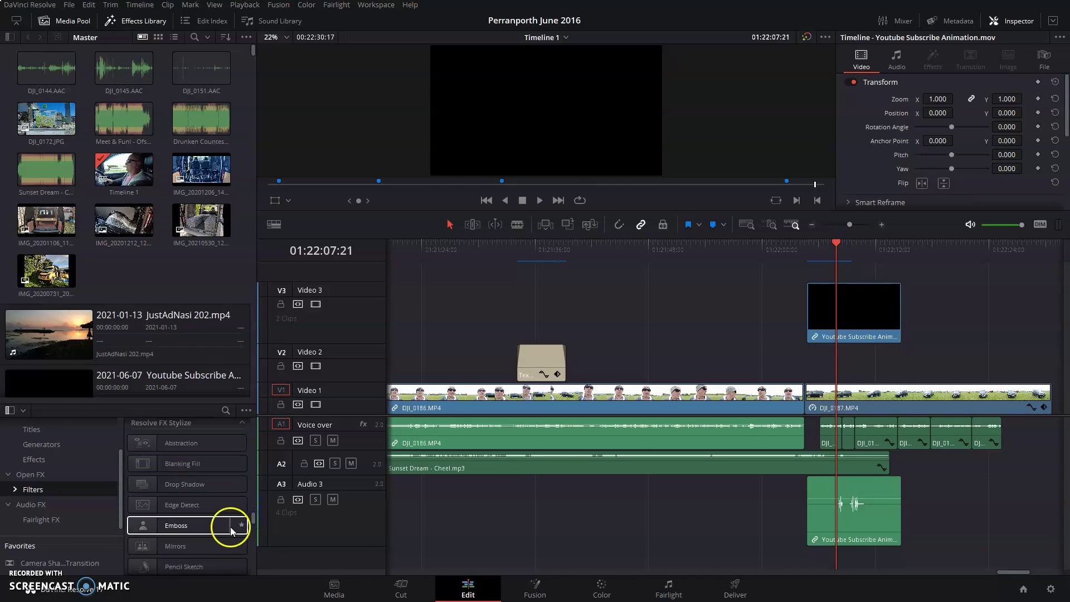
click(611, 598)
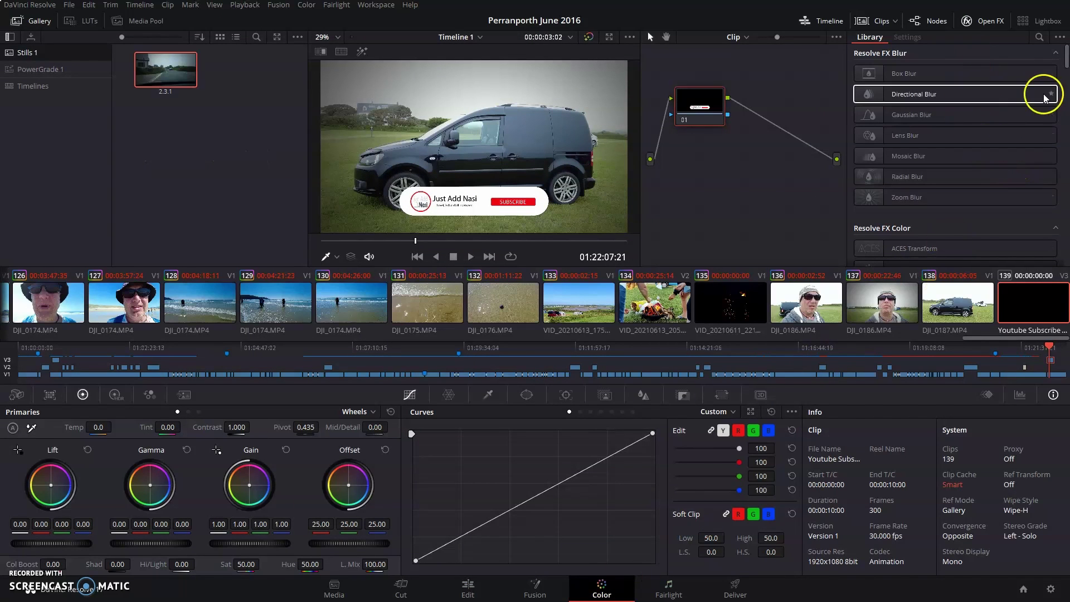
scroll(1065, 61, down, 5)
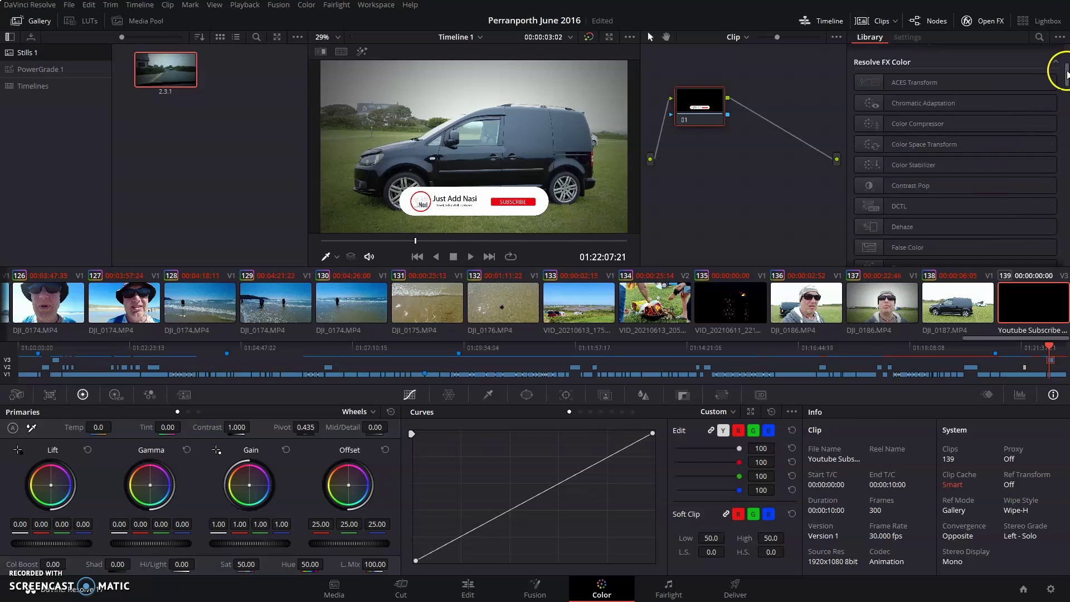
drag(1064, 76, 1063, 106)
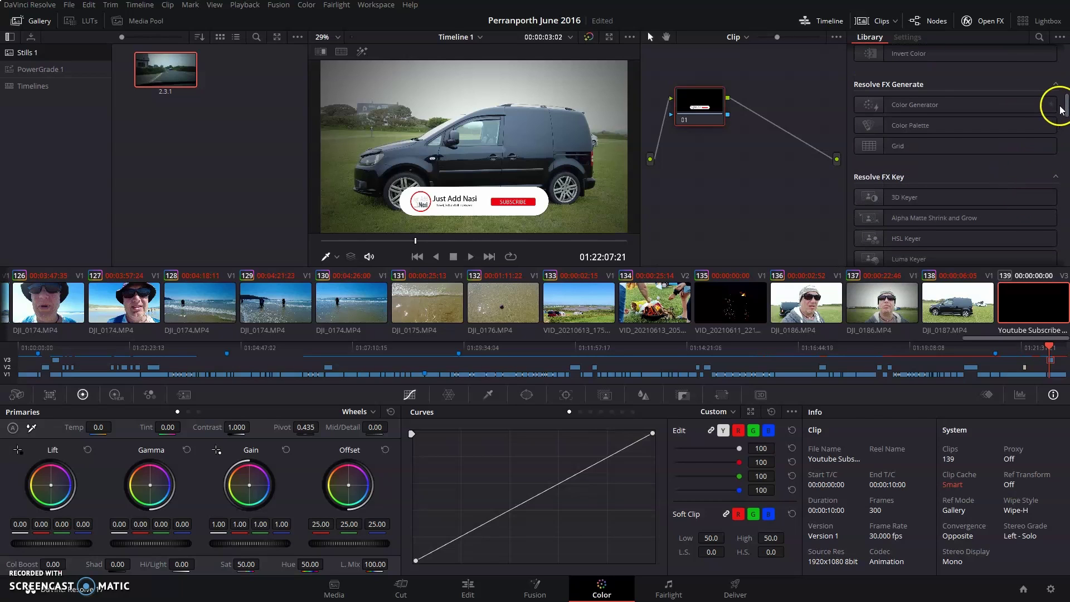
scroll(1059, 105, down, 5)
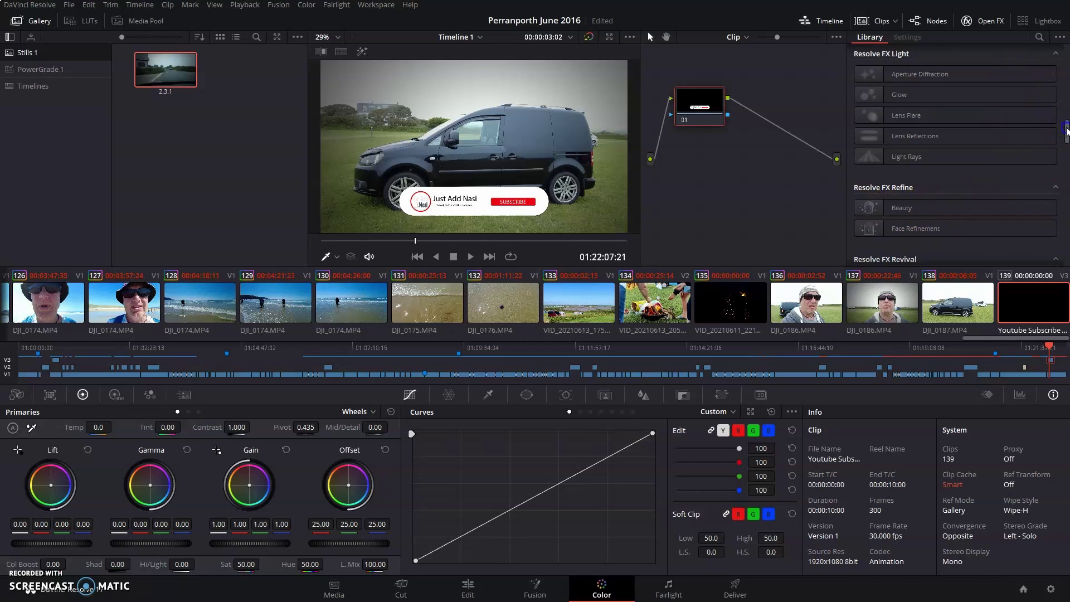
scroll(1065, 129, down, 5)
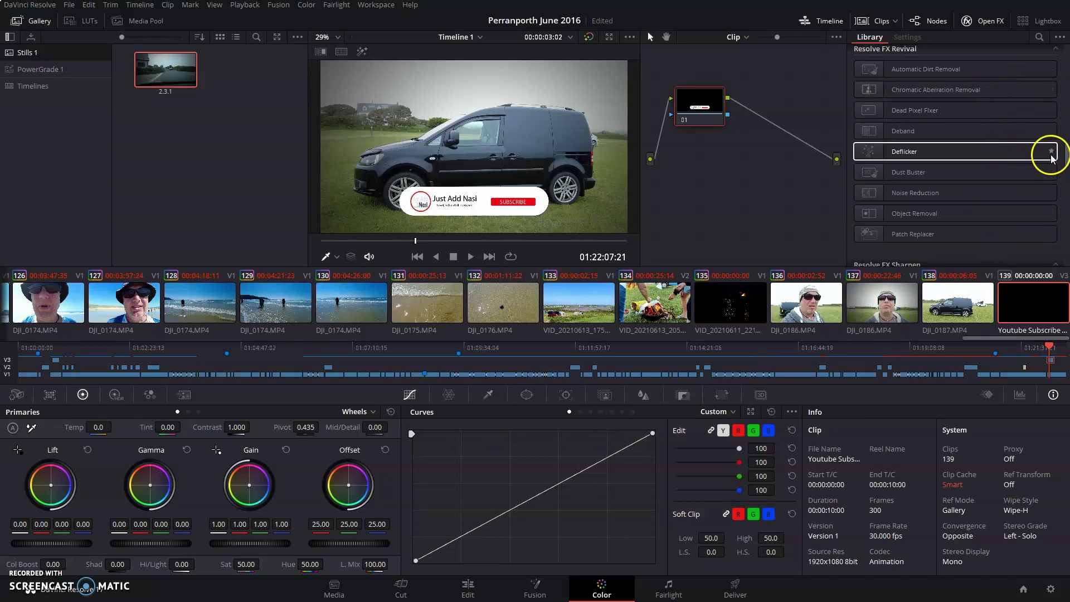
drag(1064, 149, 1066, 177)
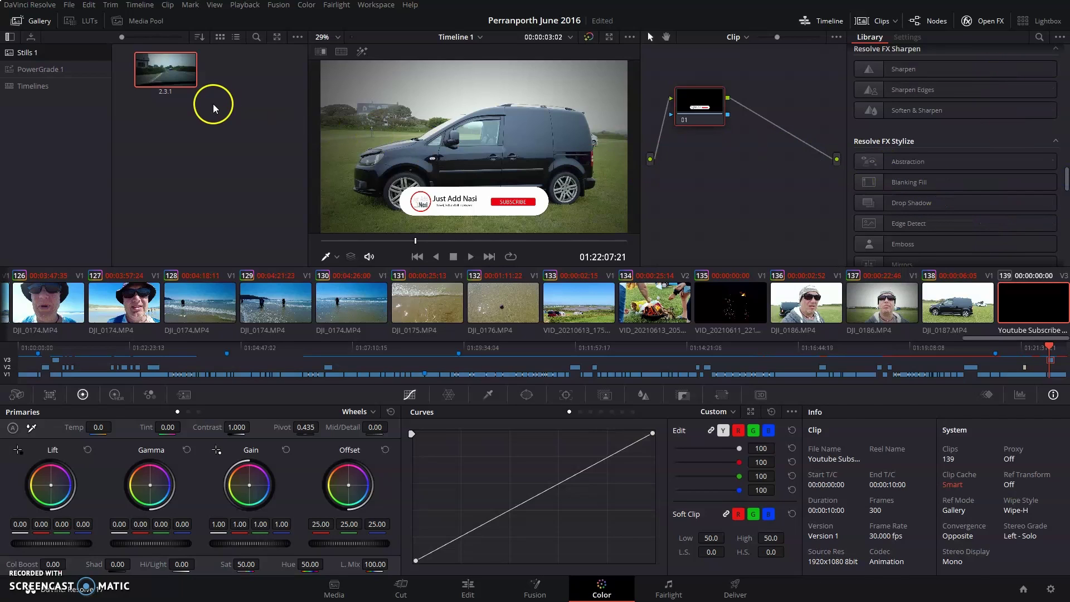
Show About DaVinci Resolve from the DaVinci Resolve menu, confirming Studio 17.2.1 Build 12.
click(33, 6)
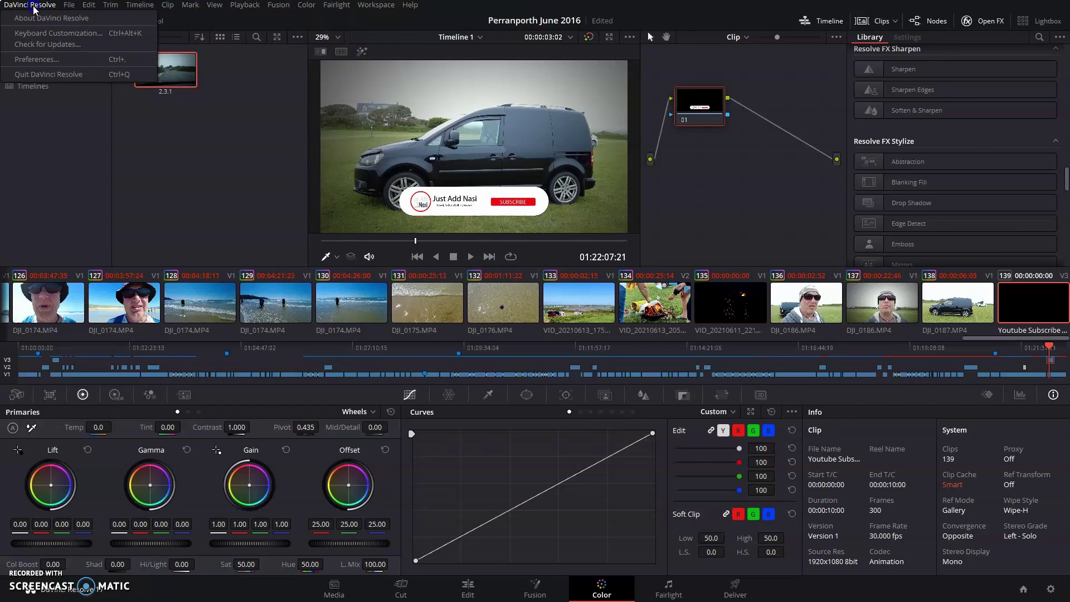
click(35, 17)
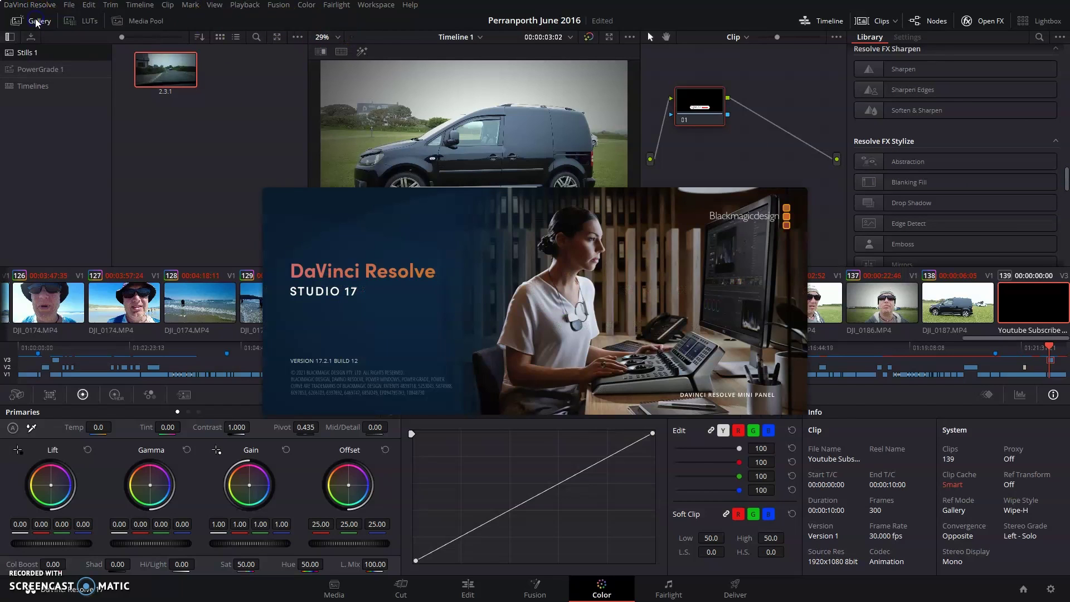